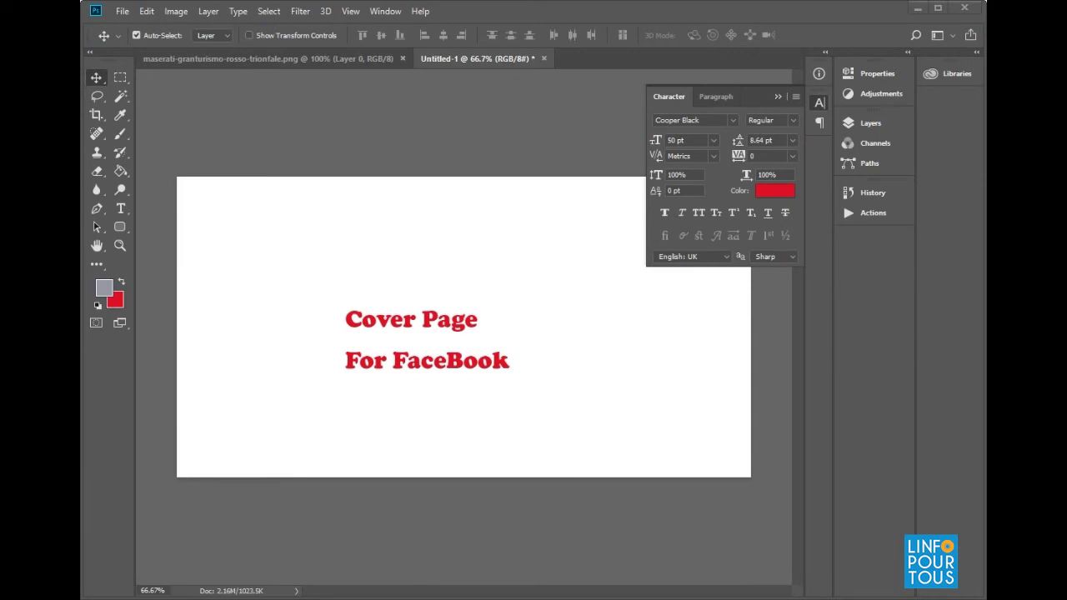
- Close Untitled-1 without saving and switch to the robot_lead_crop.jpg photo
click(542, 58)
click(758, 270)
click(778, 97)
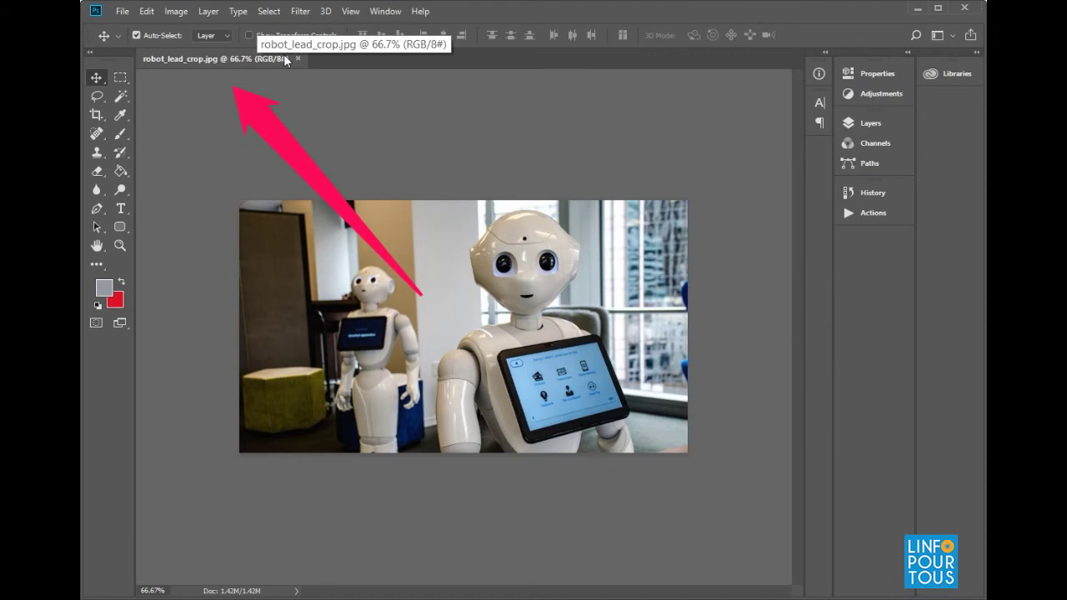
- Zoom the robot photo up to 3200%, fit it to the window, then zoom back to 3200%
key(ctrl+plus)
key(ctrl+plus)
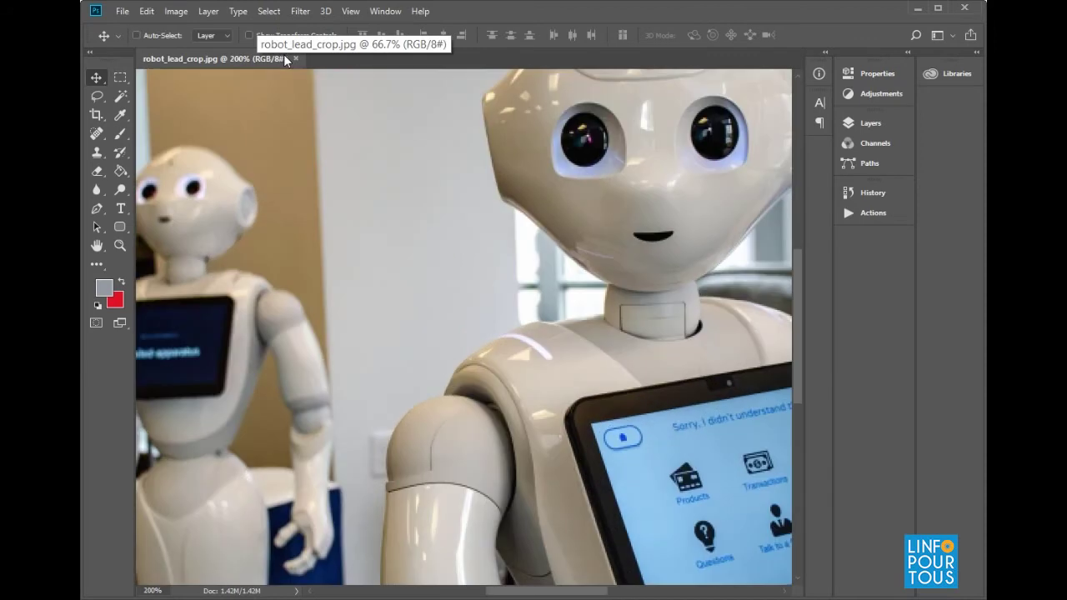
key(ctrl+plus)
key(ctrl+plus)
key(ctrl+plus)
key(ctrl+plus)
key(ctrl+plus)
key(ctrl+plus)
key(ctrl+plus)
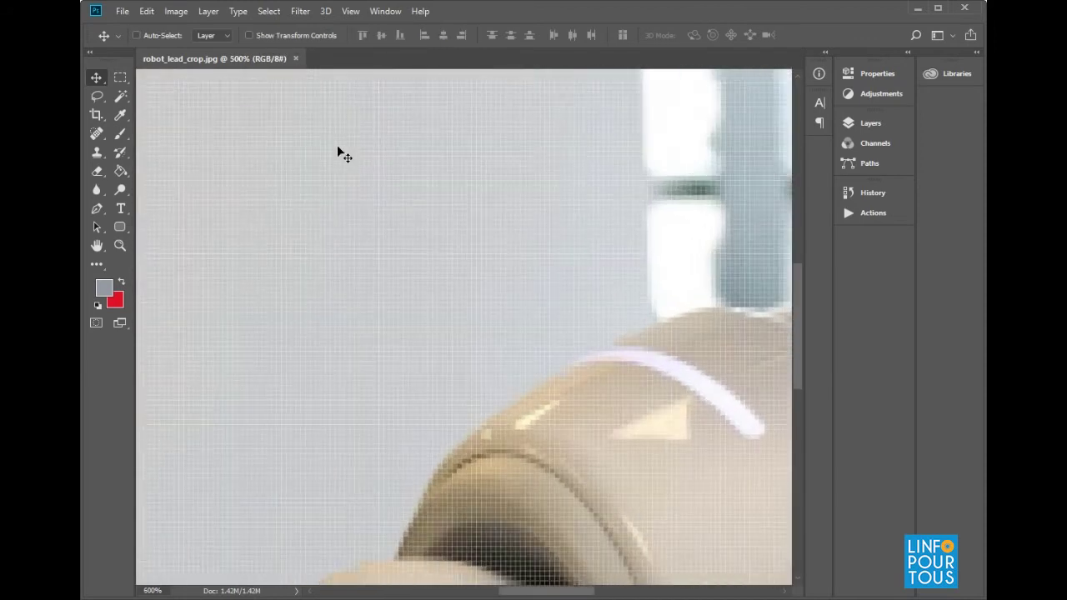
key(ctrl+plus)
key(ctrl+plus)
key(ctrl+plus)
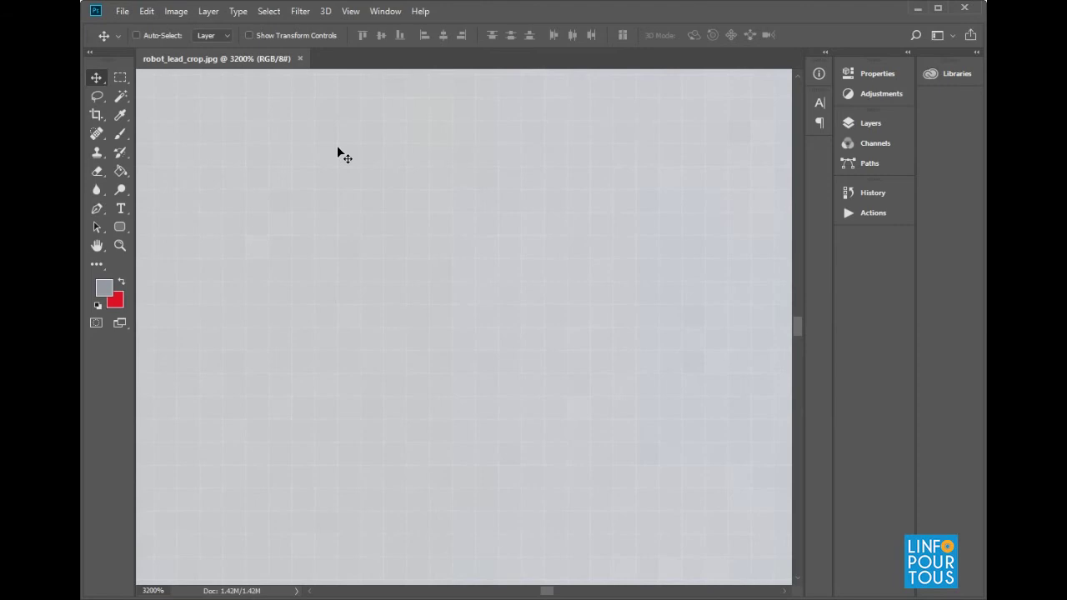
key(ctrl+0)
key(ctrl+plus)
key(ctrl+plus)
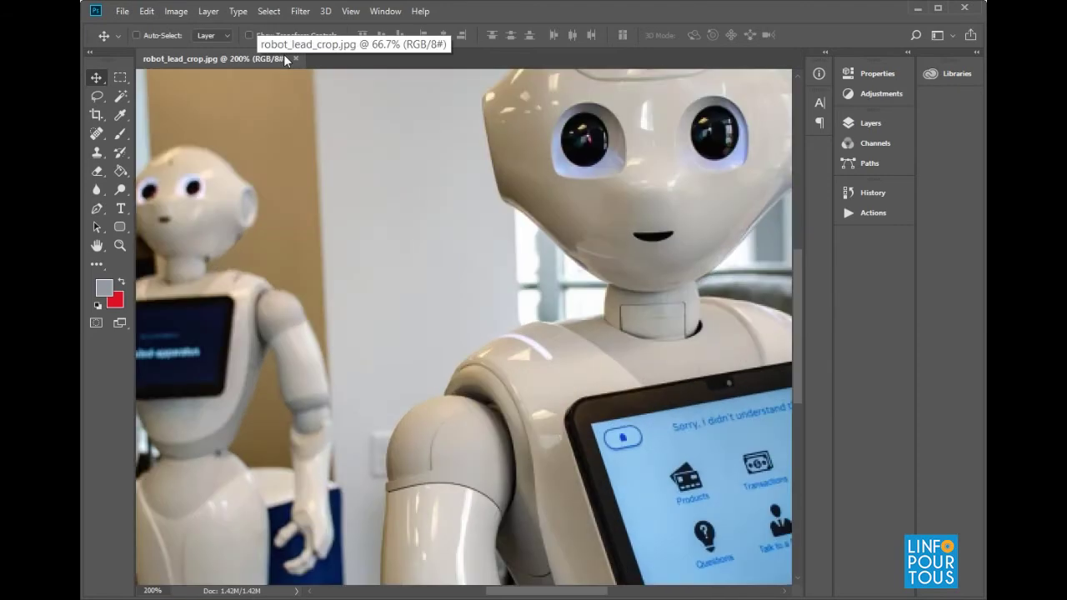
key(ctrl+plus)
key(ctrl+plus)
key(ctrl+plus)
key(ctrl+plus)
key(ctrl+plus)
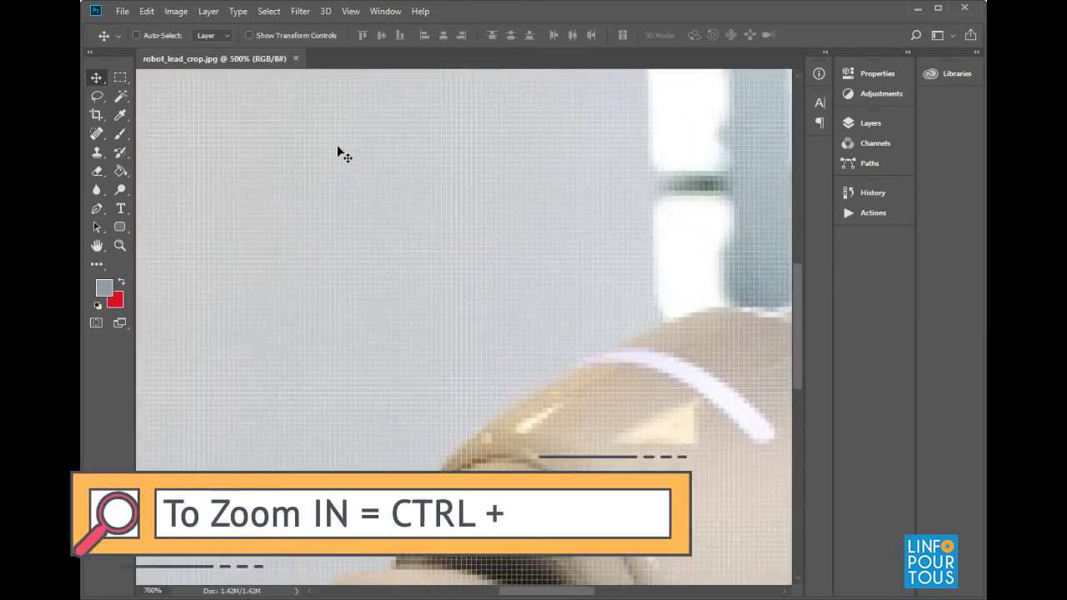
key(ctrl+plus)
key(ctrl+plus)
key(ctrl+plus)
key(ctrl+plus)
key(ctrl+plus)
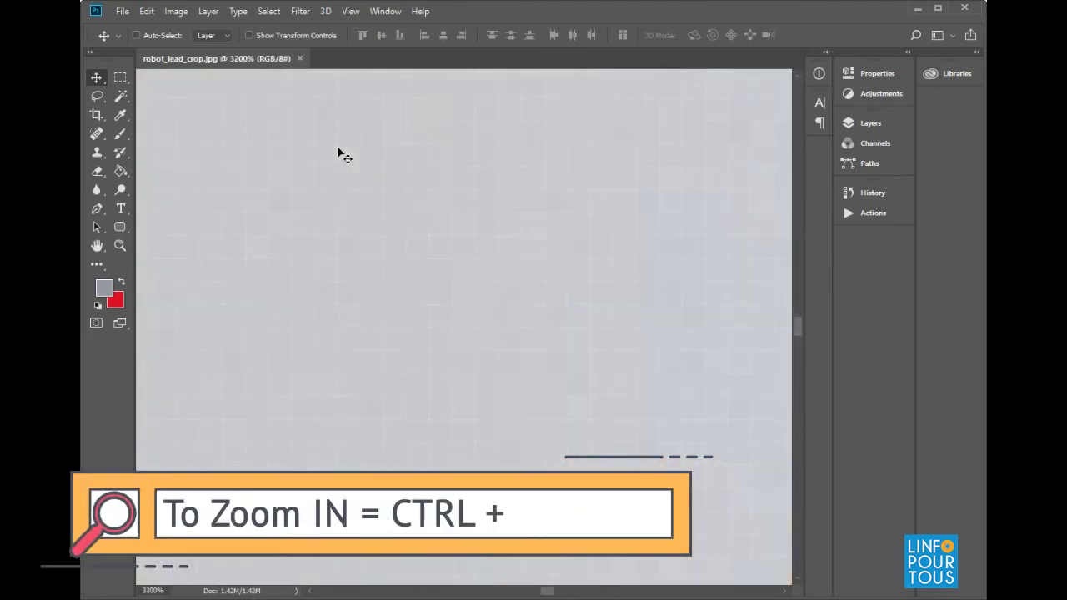
- Zoom back out through 400% and 100% down to 66.7%, then in to 400%
key(ctrl+minus)
key(ctrl+minus)
key(ctrl+minus)
key(ctrl+minus)
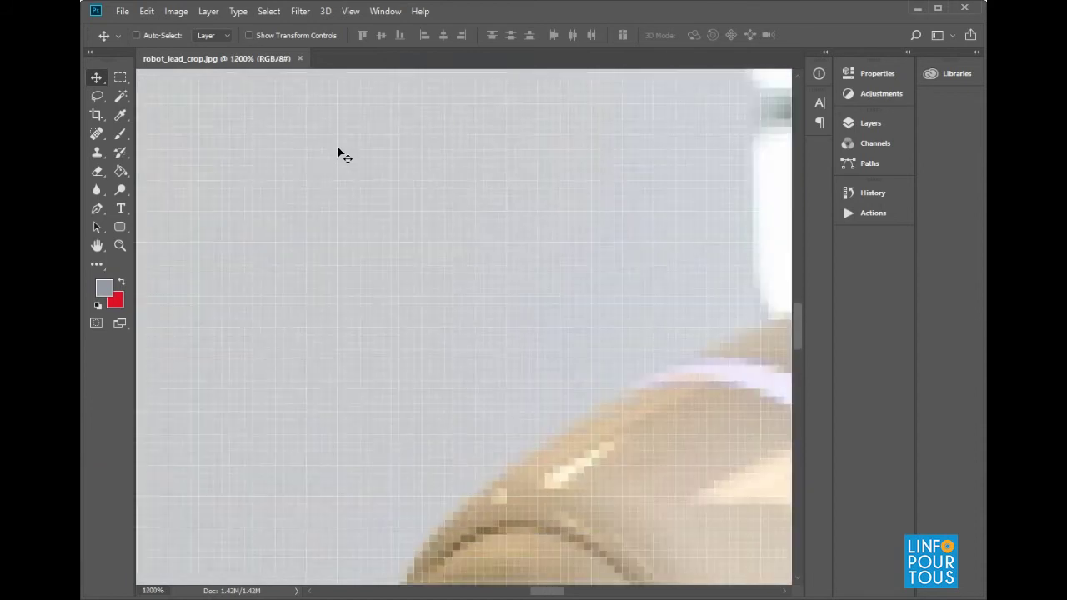
key(ctrl+minus)
key(ctrl+minus)
key(ctrl+minus)
key(ctrl+minus)
key(ctrl+minus)
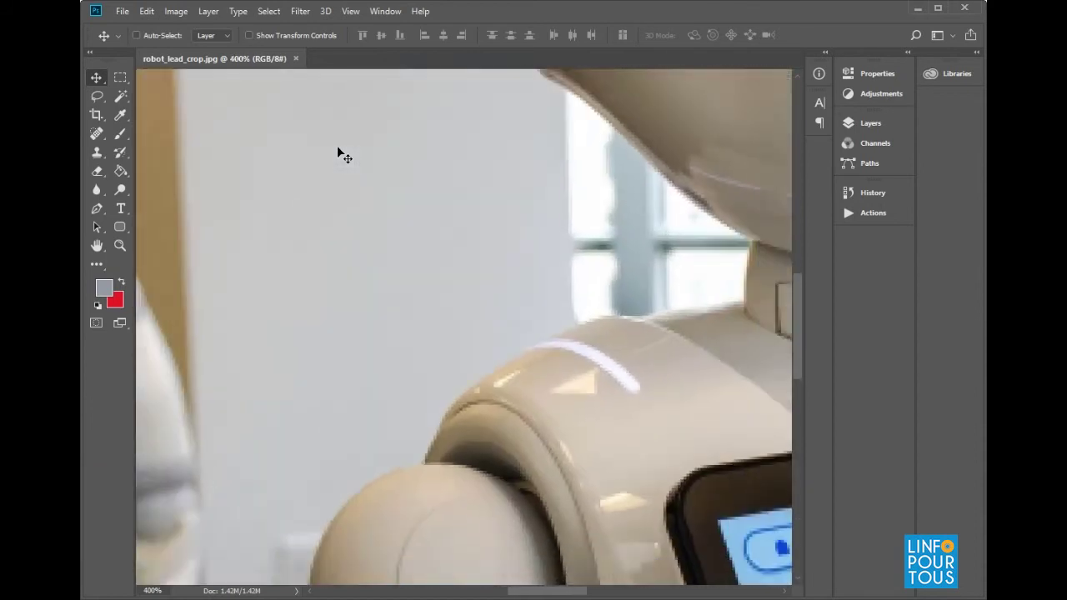
key(ctrl+minus)
key(ctrl+minus)
key(ctrl+minus)
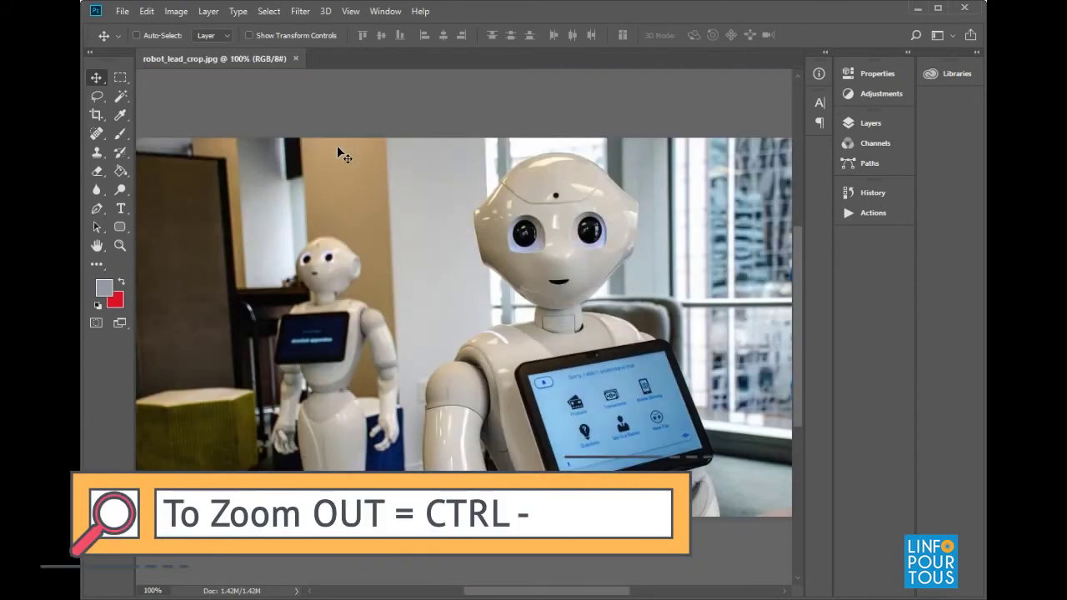
key(ctrl+minus)
key(ctrl+plus)
key(ctrl+minus)
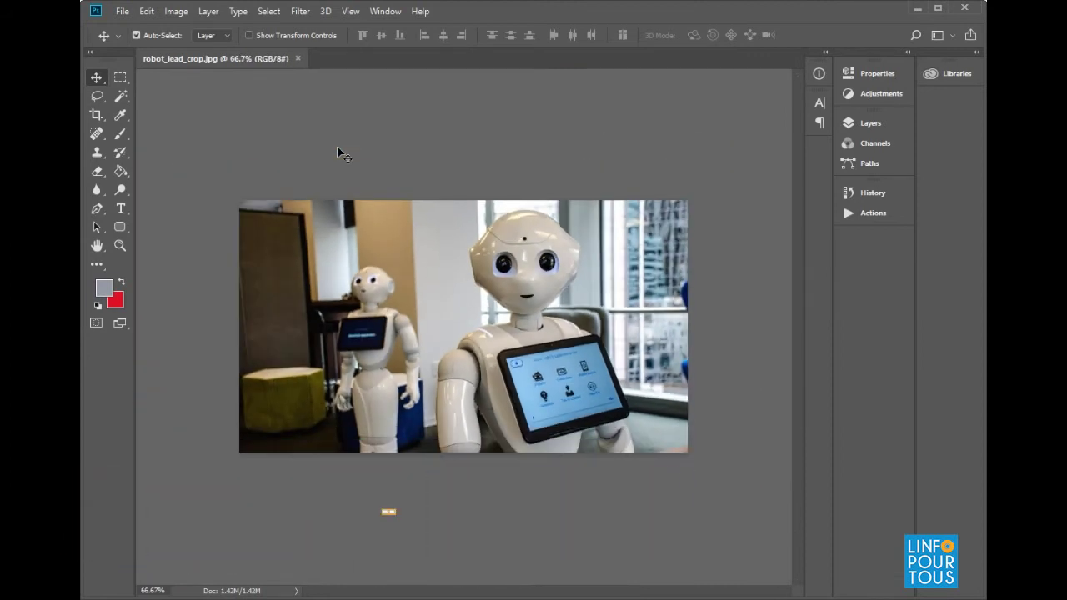
key(ctrl+plus)
key(ctrl+plus)
key(ctrl+plus)
key(ctrl+plus)
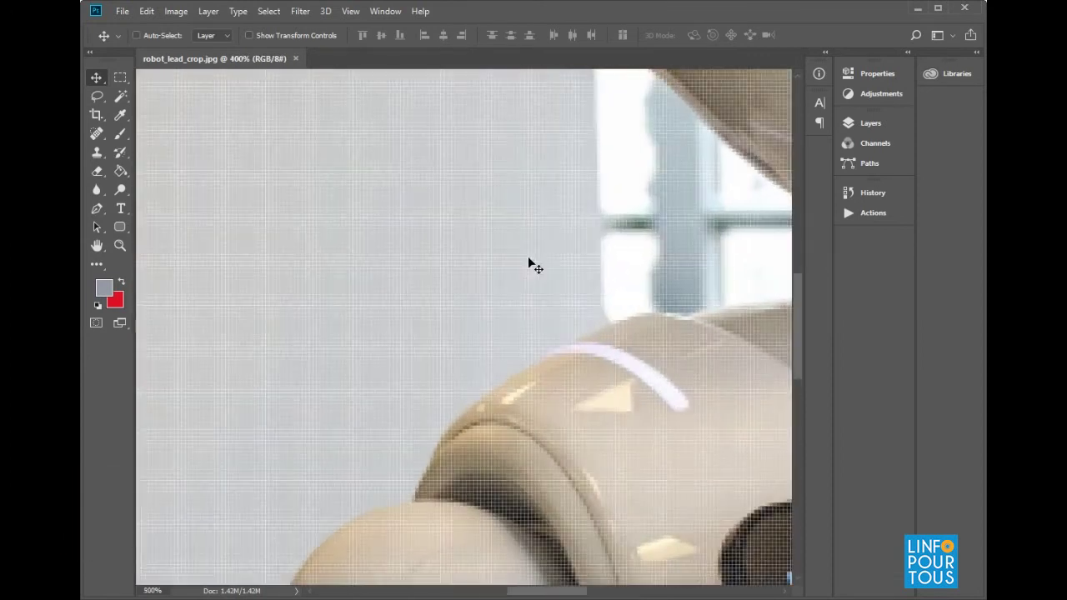
- Magnify the photo to 700% and pan across the background robot's face and the brown wall
key(ctrl+plus)
key(ctrl+plus)
mouse_move(801, 320)
mouse_down()
mouse_move(793, 266)
mouse_move(797, 311)
mouse_up()
mouse_move(548, 593)
mouse_down()
mouse_move(492, 592)
mouse_move(523, 593)
mouse_up()
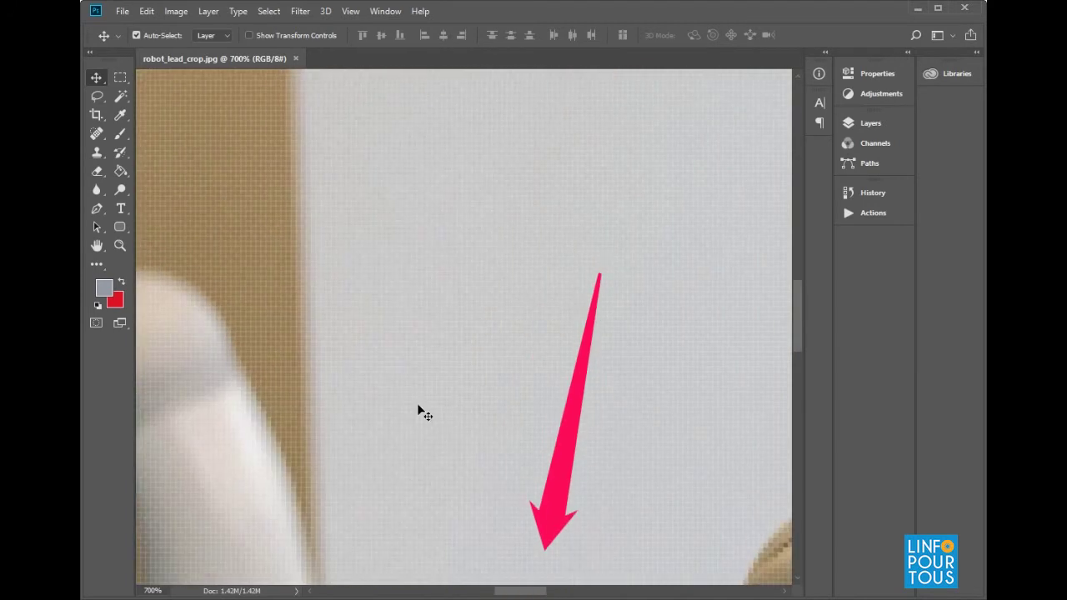
drag(257, 183, 576, 374)
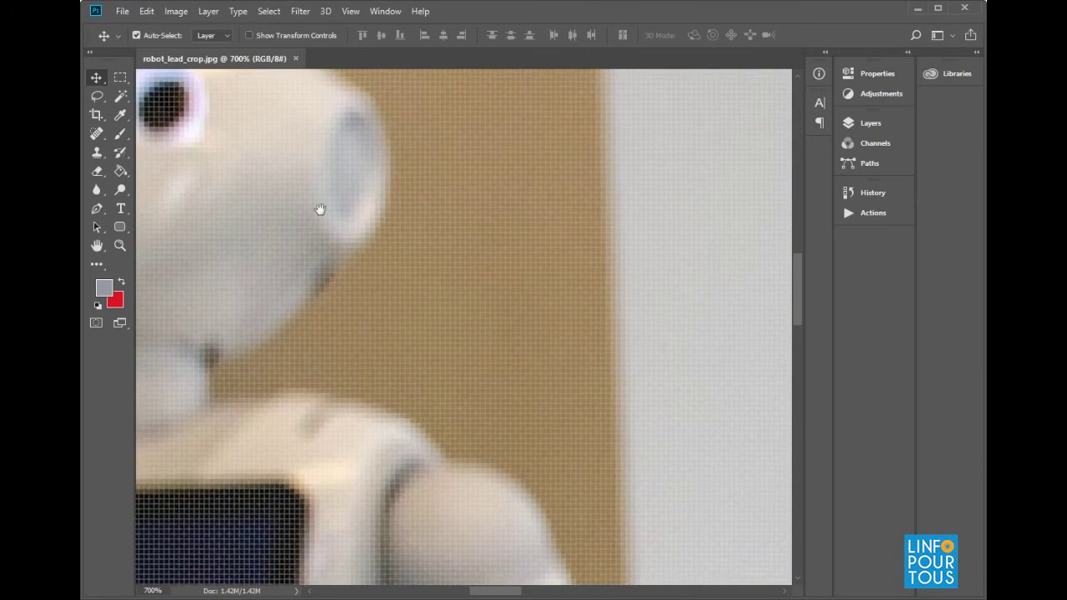
drag(300, 191, 638, 352)
drag(360, 208, 596, 231)
drag(676, 297, 331, 281)
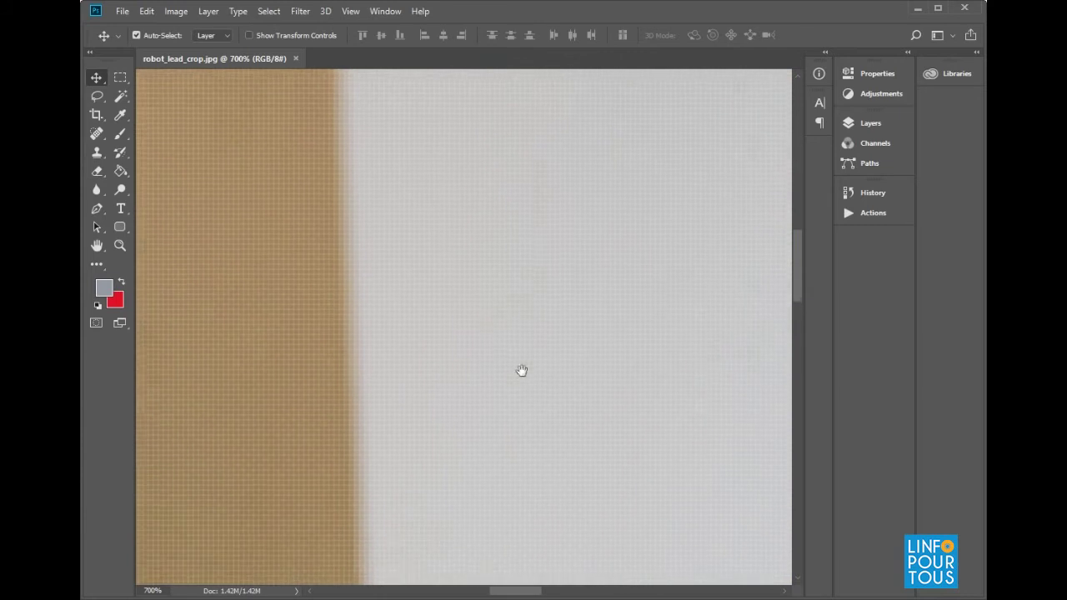
drag(383, 188, 543, 310)
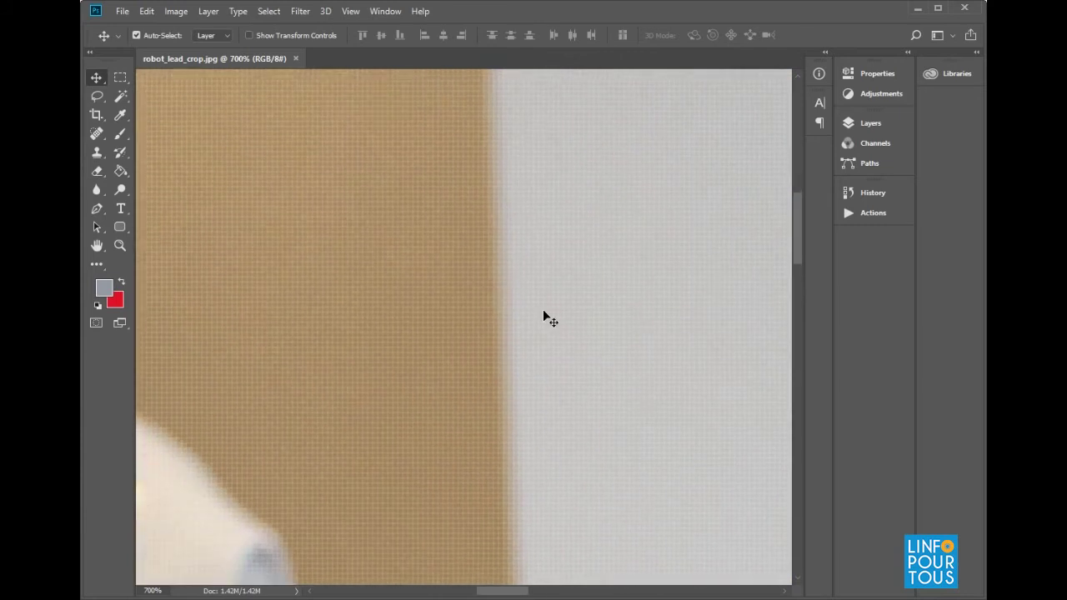
- Zoom out to 300% and preview Image Size, switching width units to centimeters and back to pixels
key(ctrl+minus)
key(ctrl+minus)
key(ctrl+minus)
key(ctrl+minus)
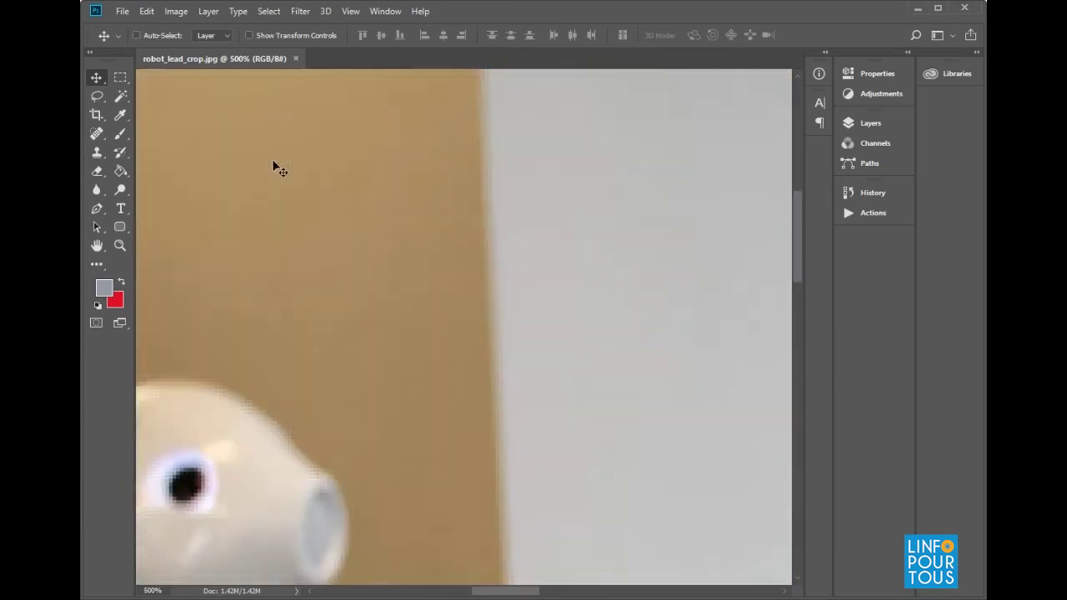
click(176, 10)
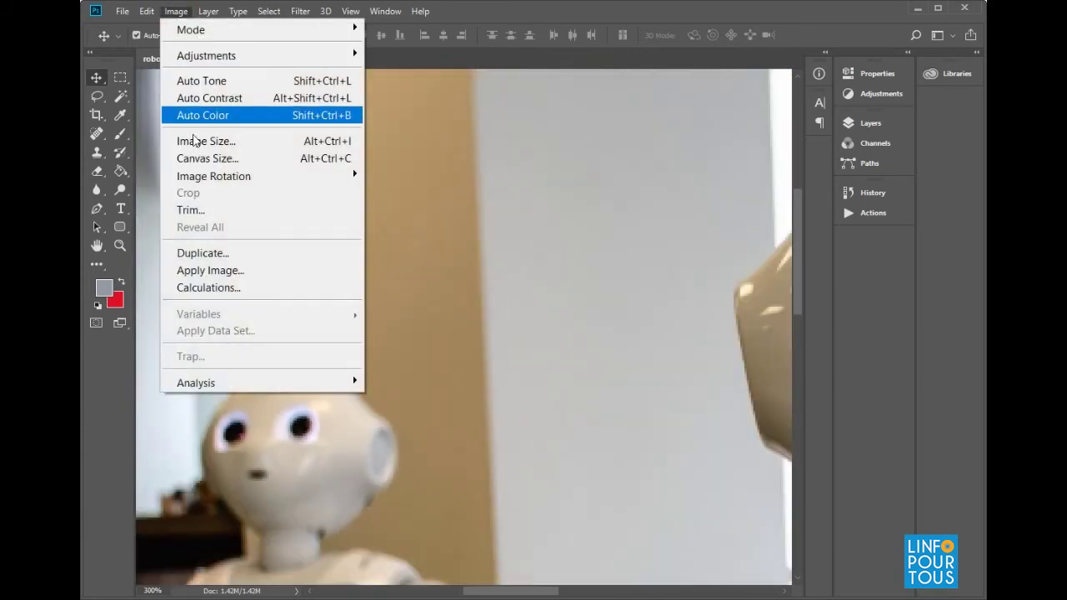
click(197, 143)
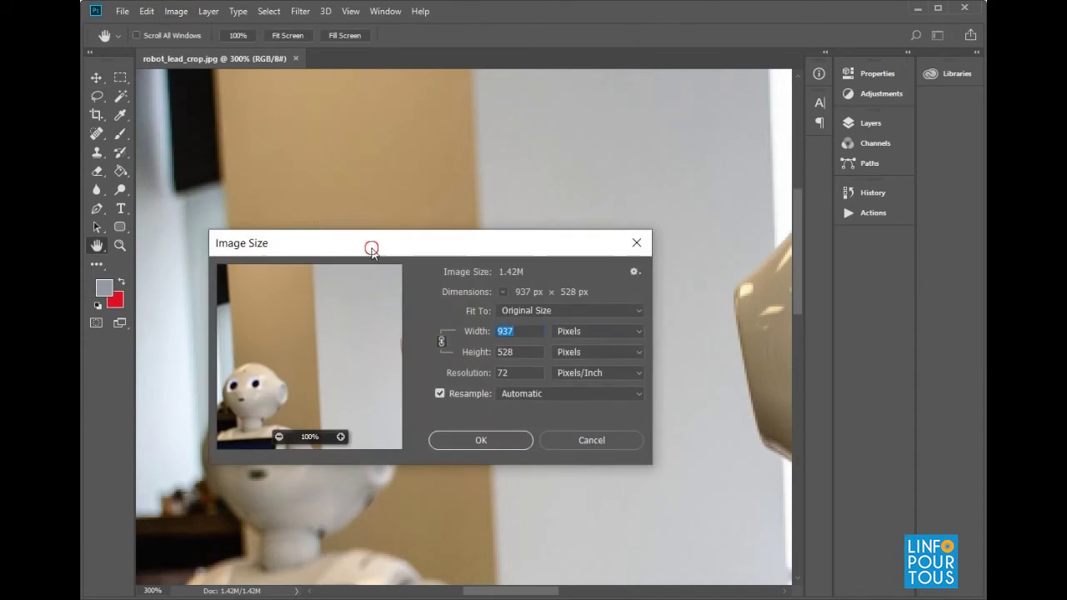
drag(372, 250, 358, 172)
click(511, 251)
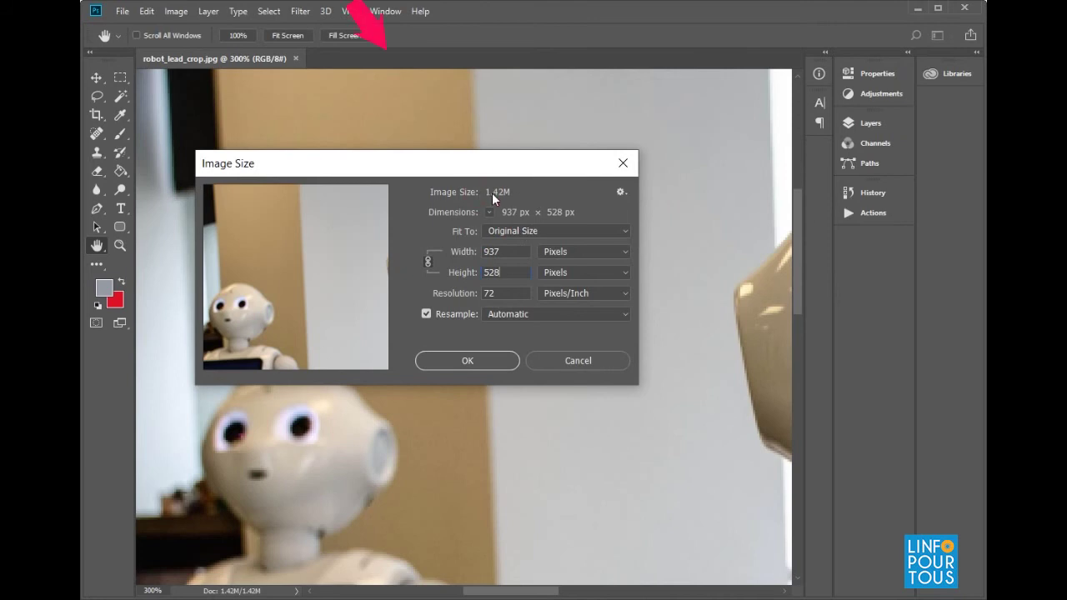
click(566, 252)
click(564, 296)
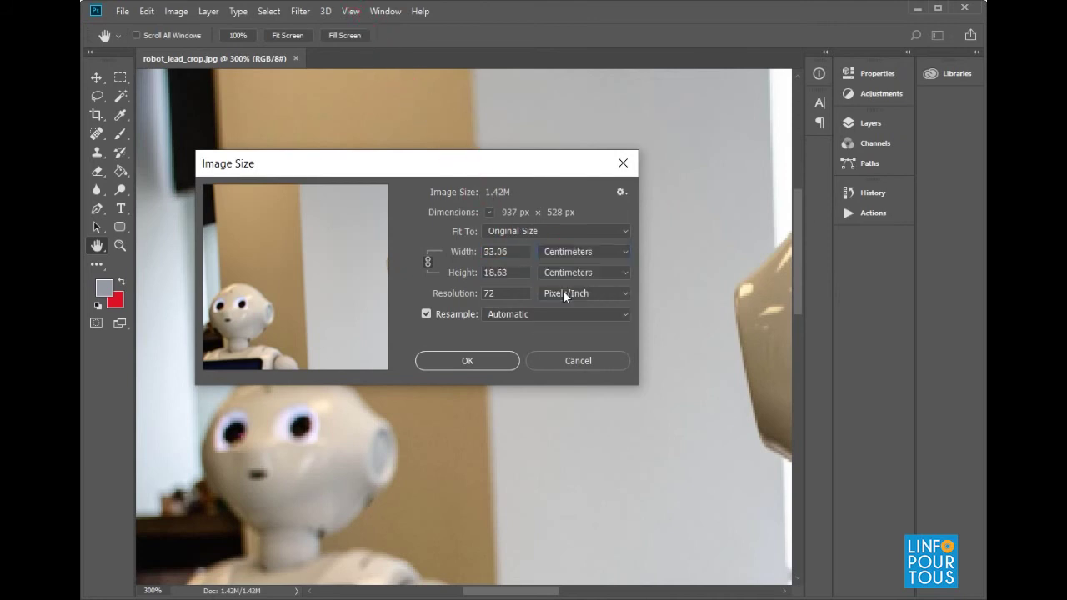
click(563, 251)
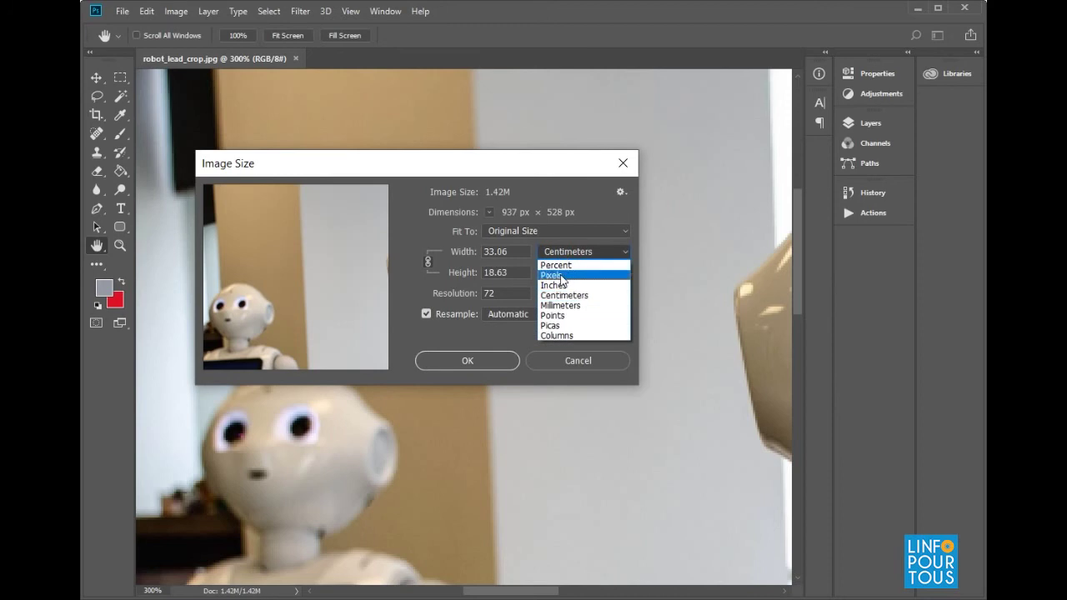
click(563, 278)
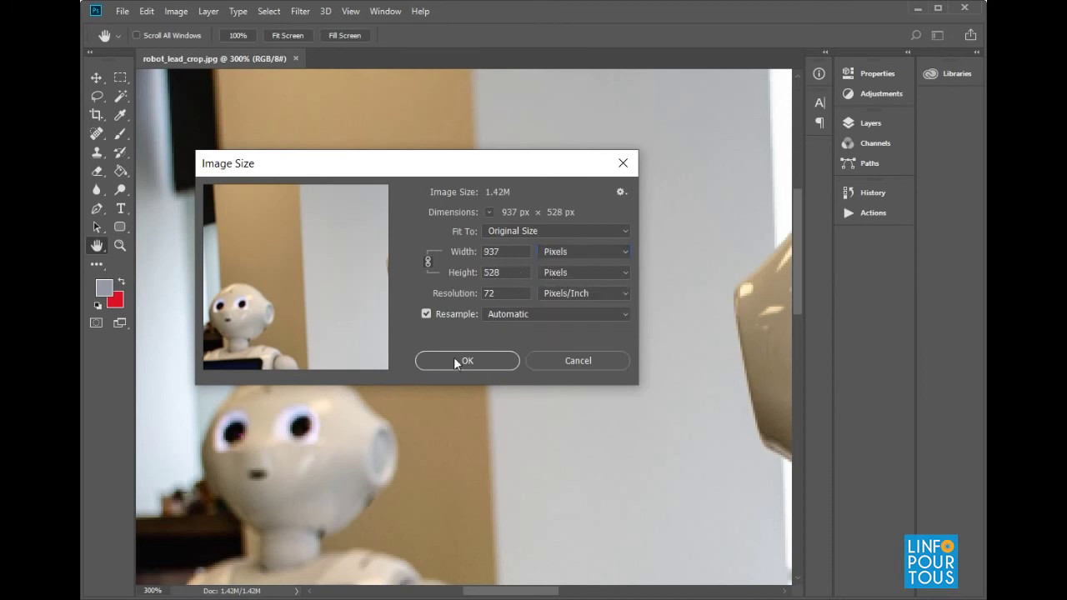
click(557, 367)
key(v)
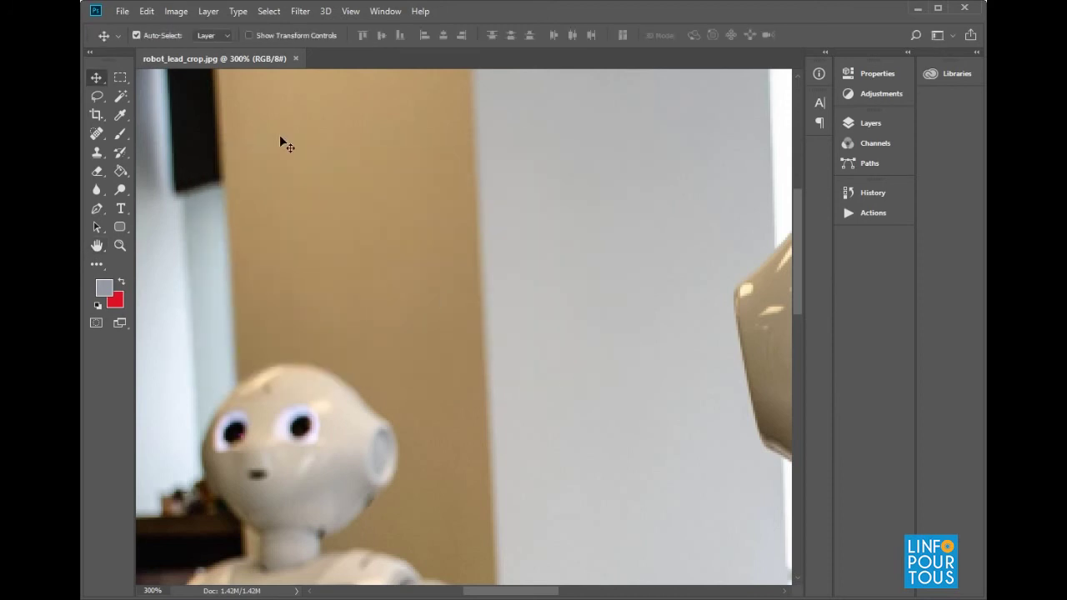
- Set the image width to 400 px so the height becomes 225 px, and apply it
click(176, 10)
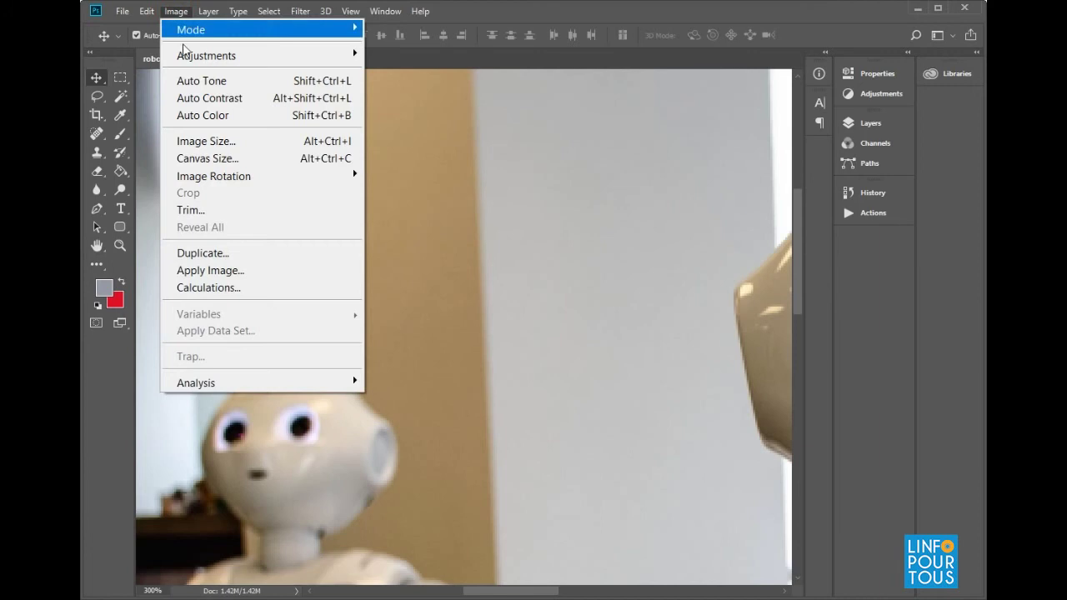
click(209, 144)
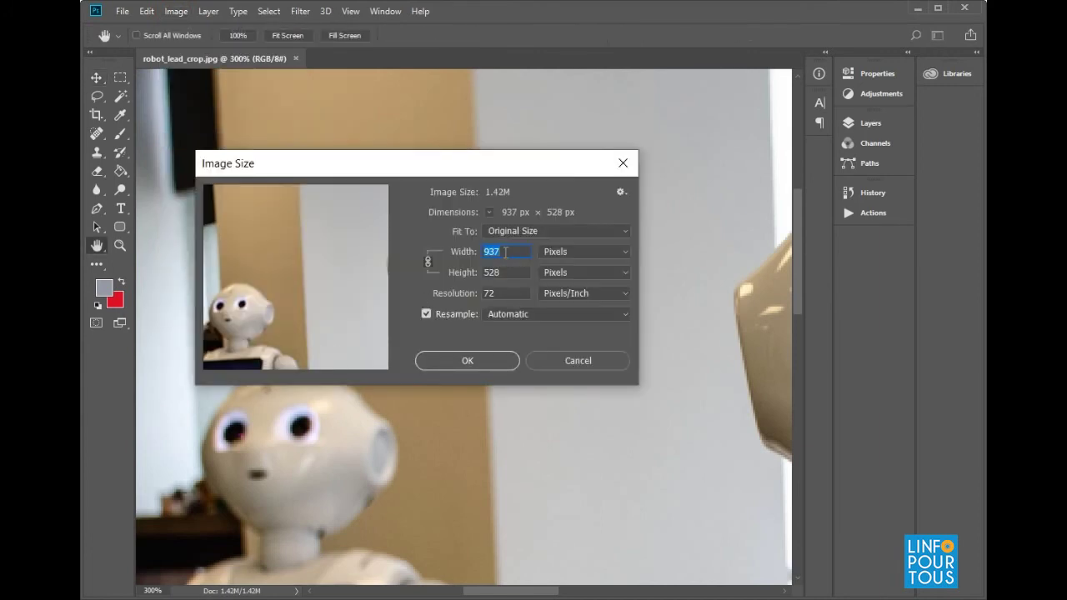
text(400)
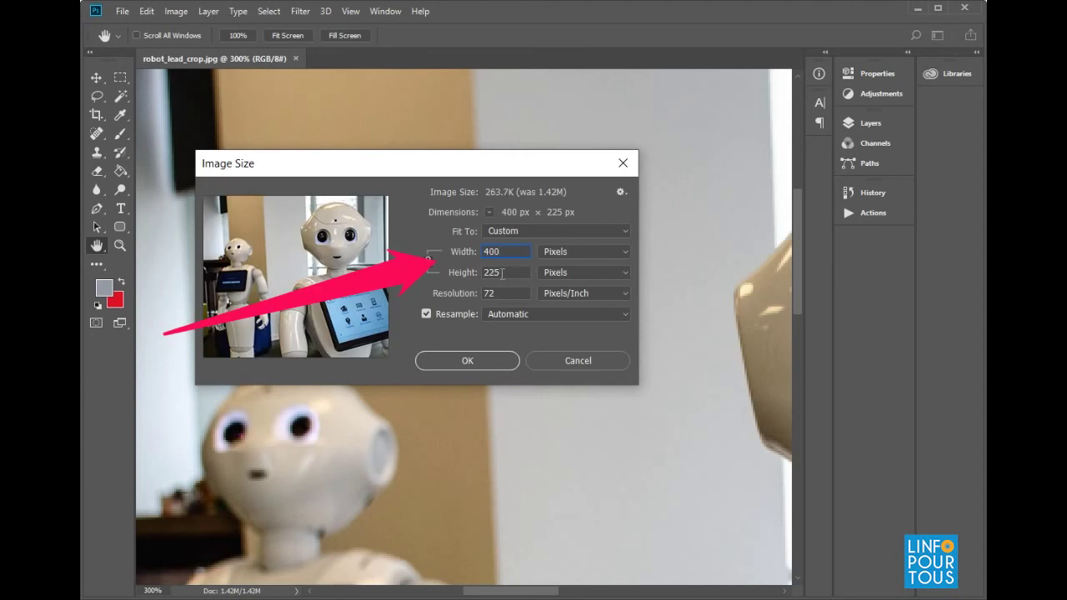
key(Tab)
click(468, 363)
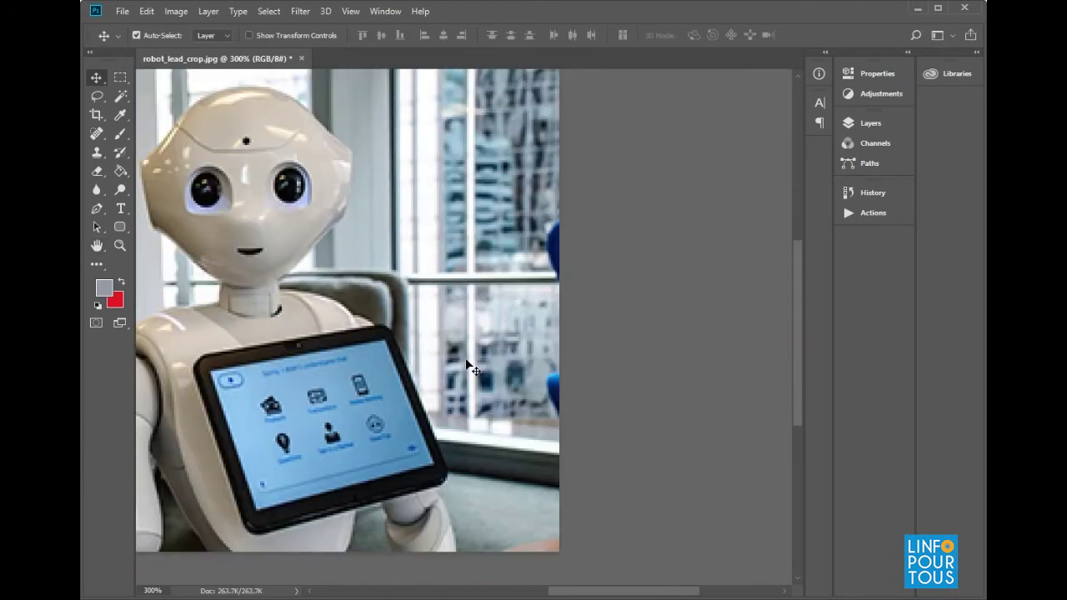
- View the whole image at 200% and check Image Size shows 400 × 225 px, without changes
key(ctrl+minus)
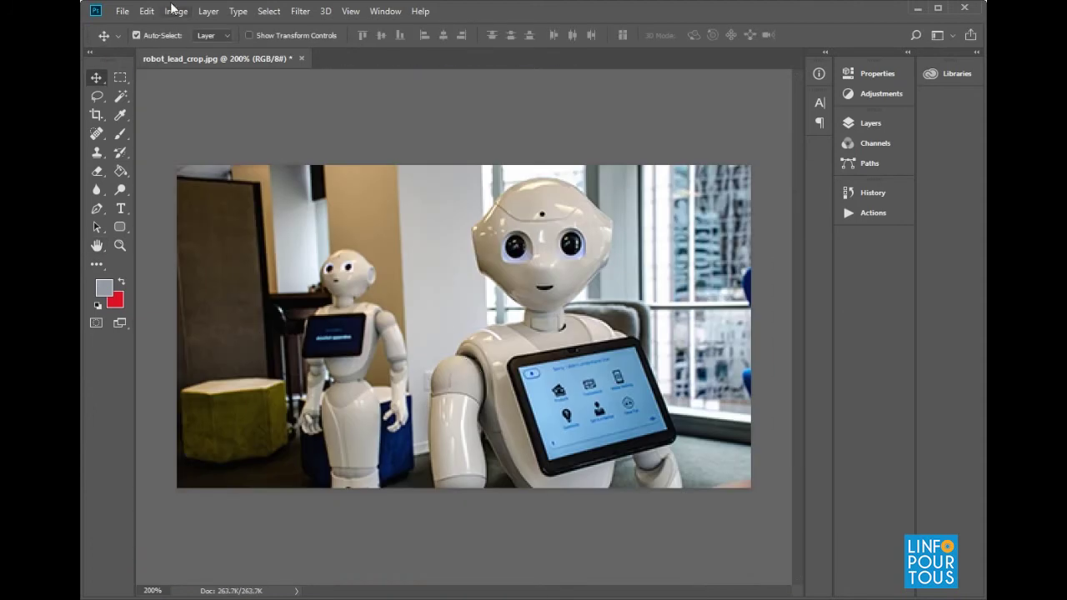
click(176, 11)
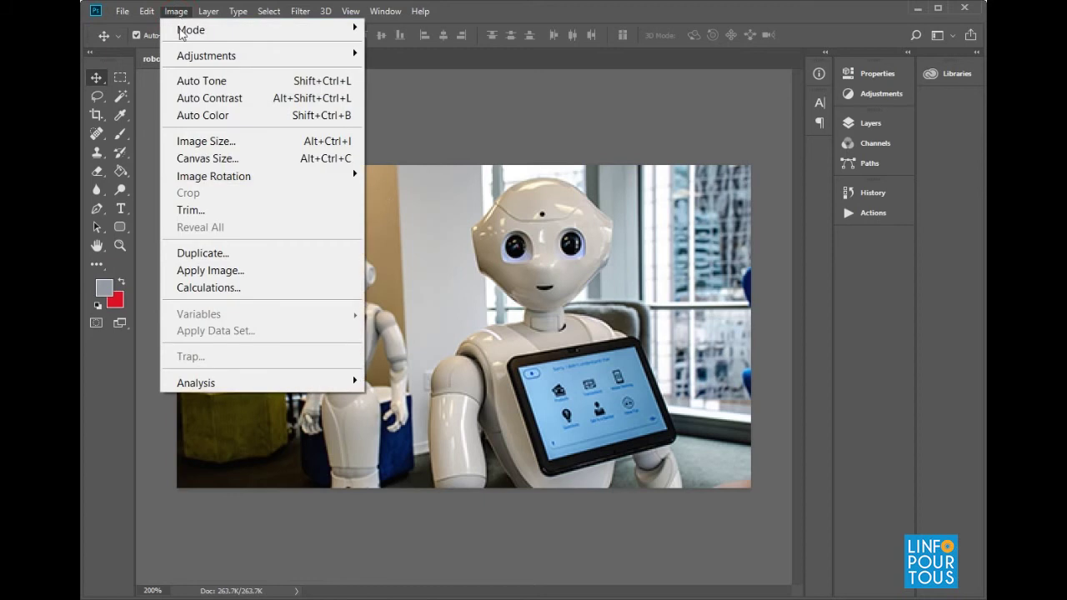
click(204, 144)
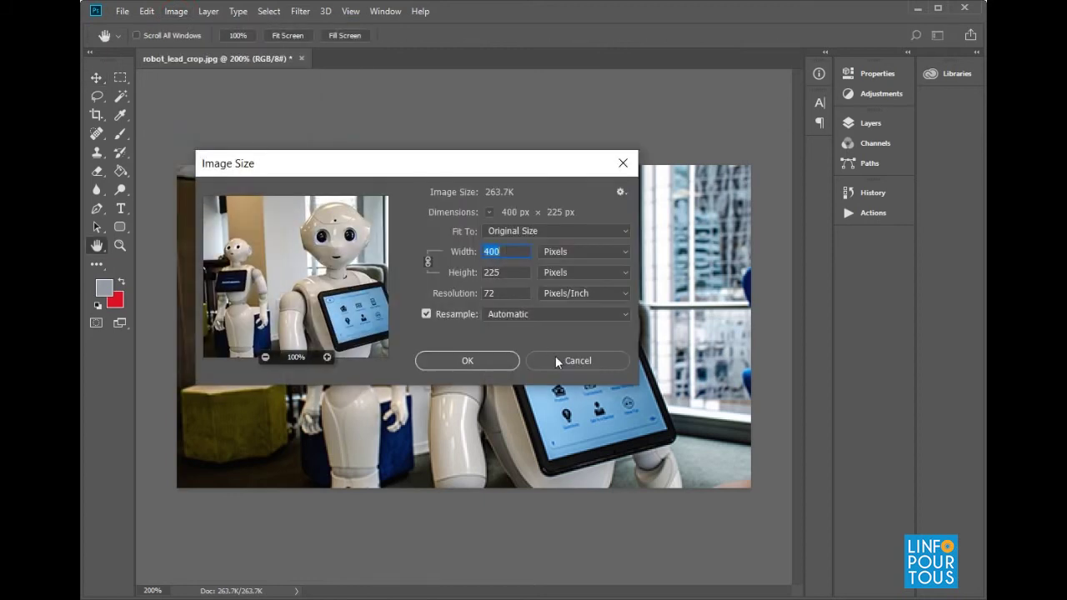
click(556, 361)
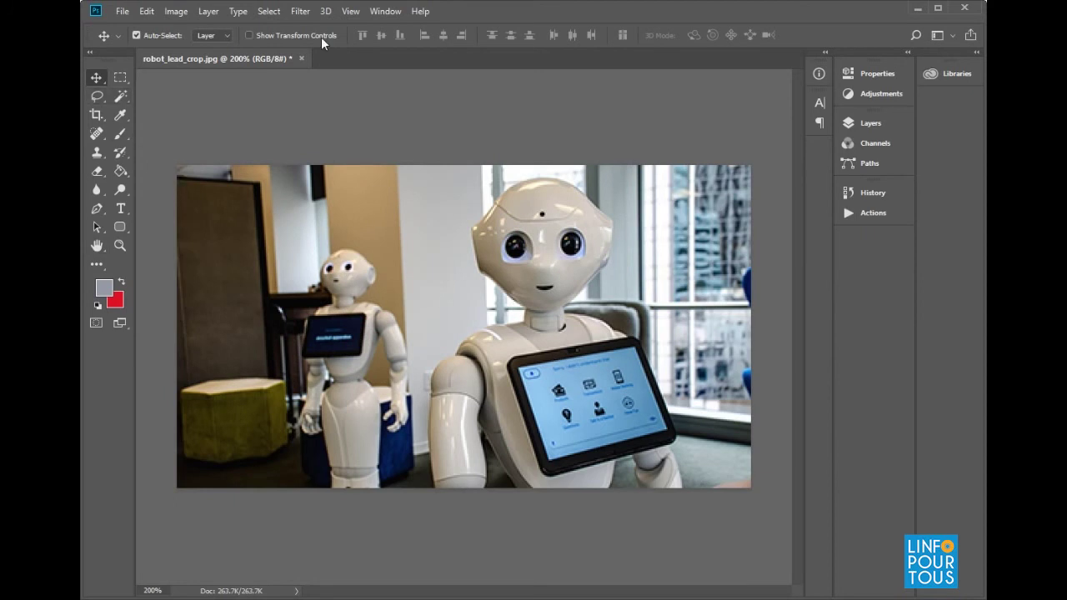
- Browse the Window menu's panel list, then select the Rectangular Marquee, Move and Zoom tools
click(385, 10)
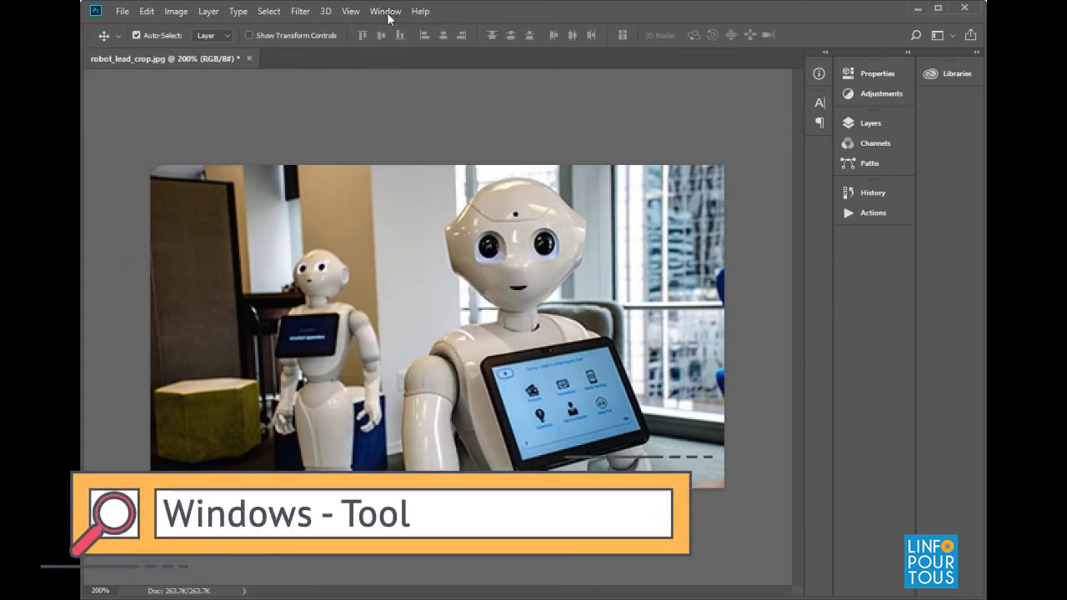
click(387, 12)
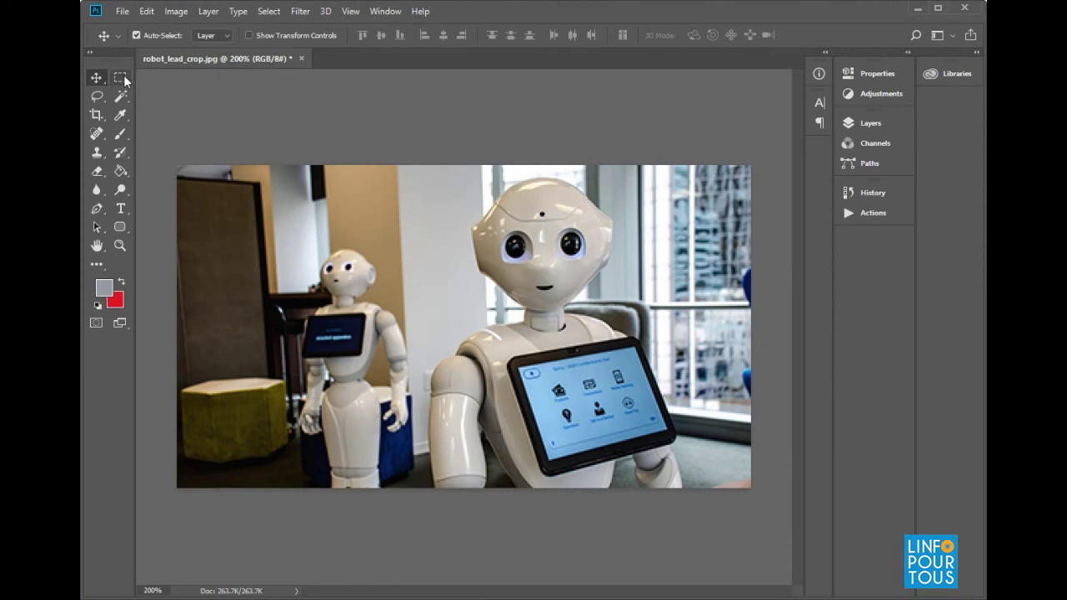
click(120, 76)
click(97, 79)
click(118, 247)
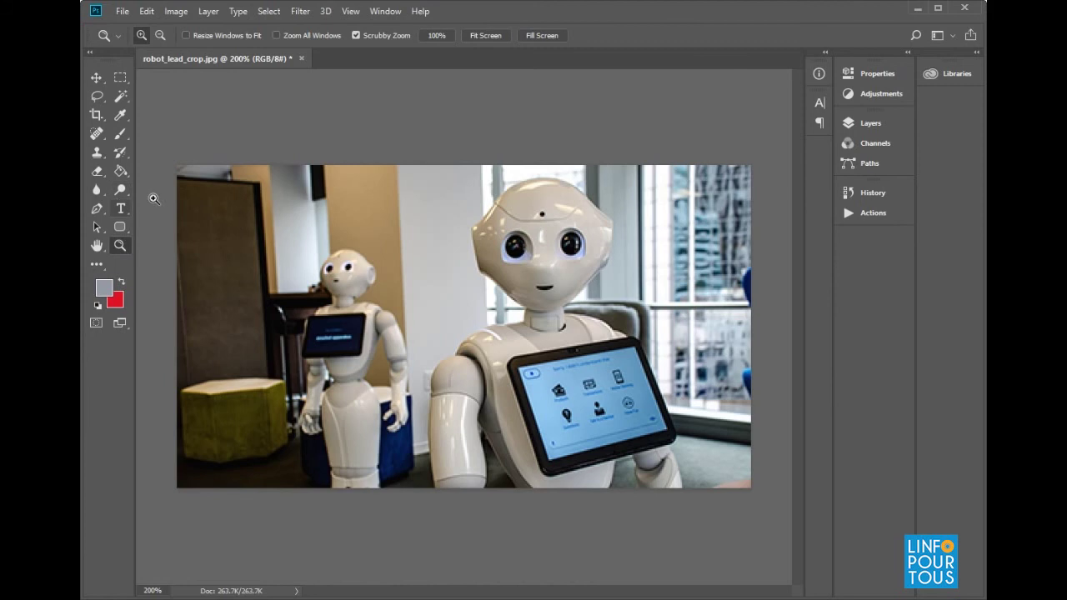
- Select the Type and Brush tools, then return to the Rectangular Marquee tool
click(122, 208)
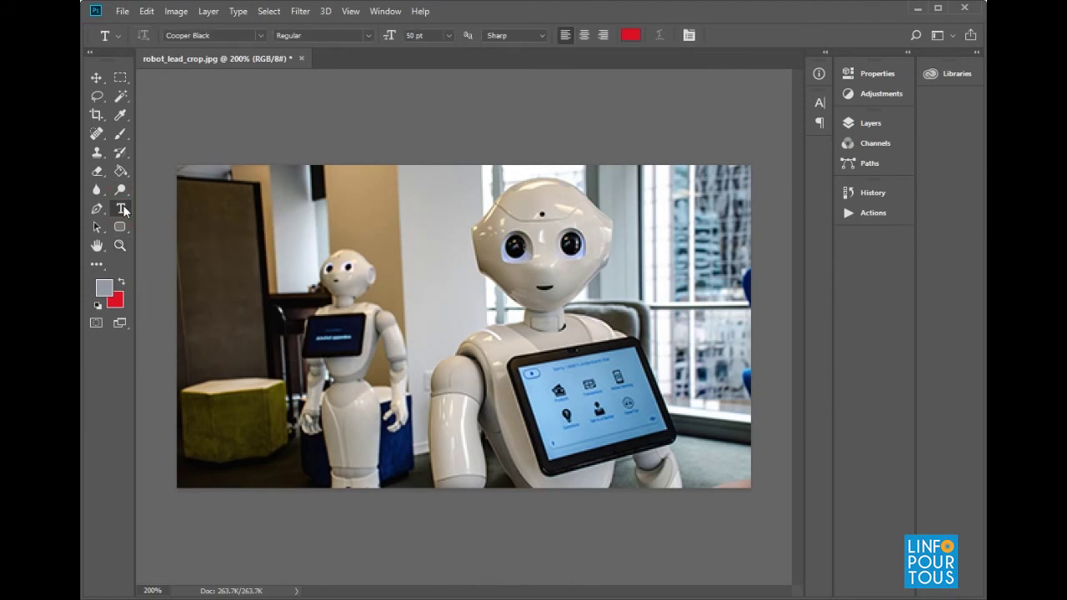
click(119, 135)
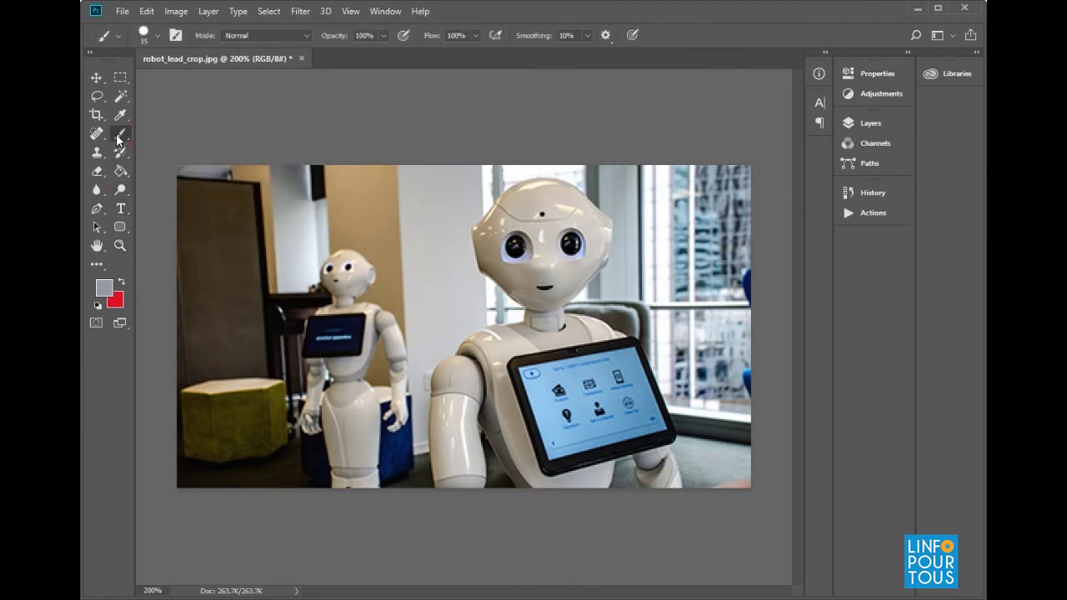
click(124, 75)
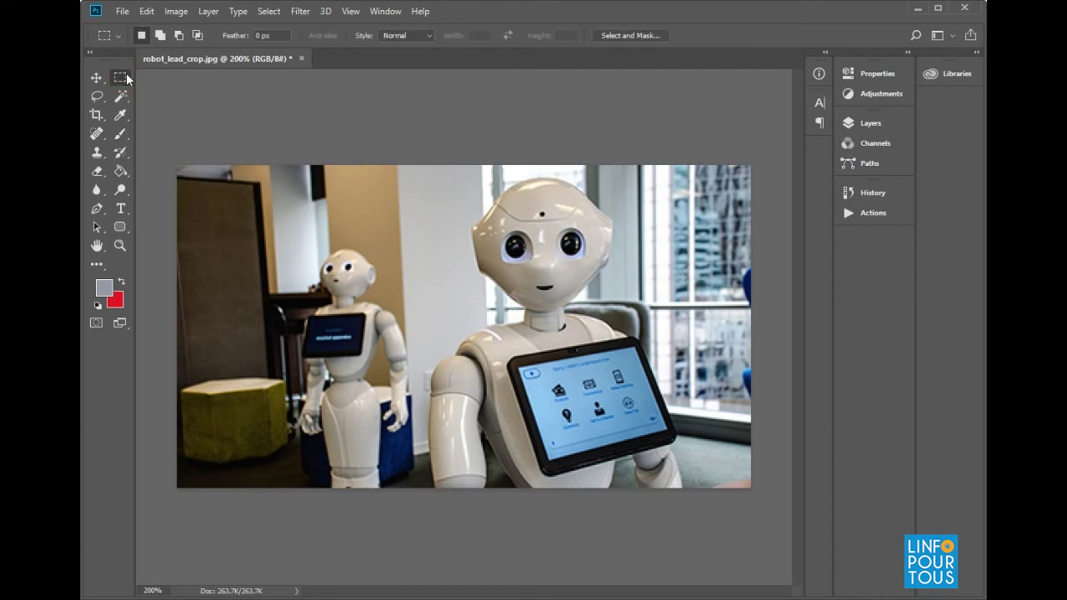
click(247, 114)
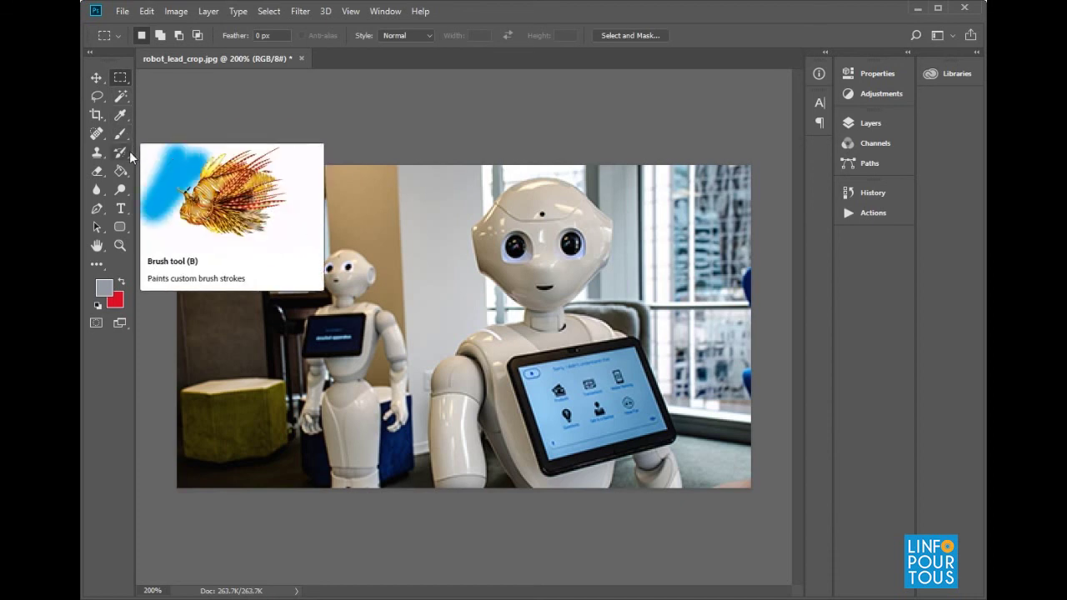
- Switch to the Elliptical Marquee, draw an oval around the small robot, then deselect it
click(121, 79)
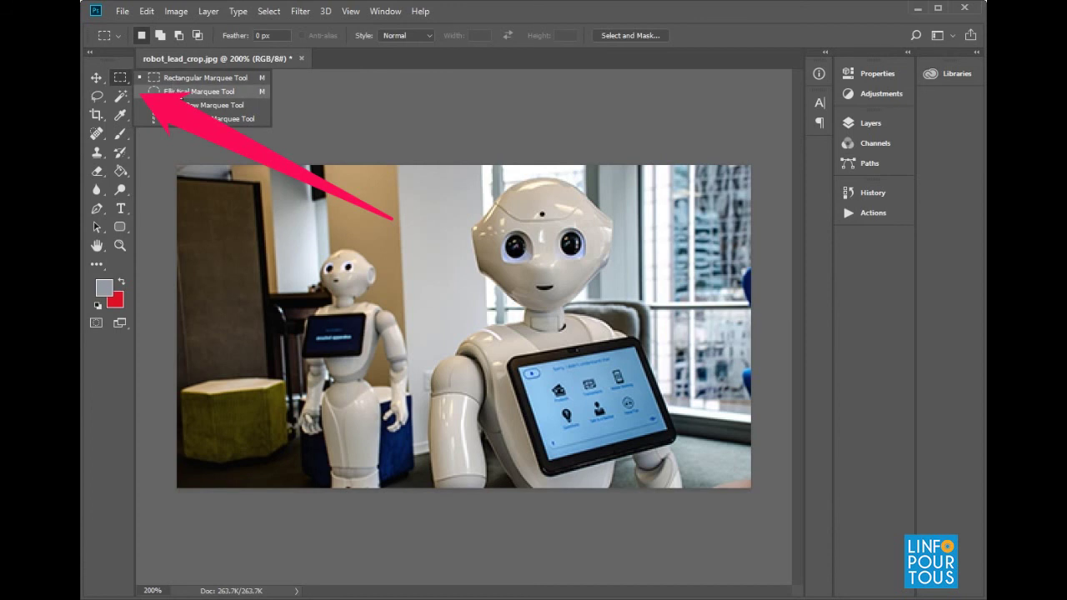
click(176, 92)
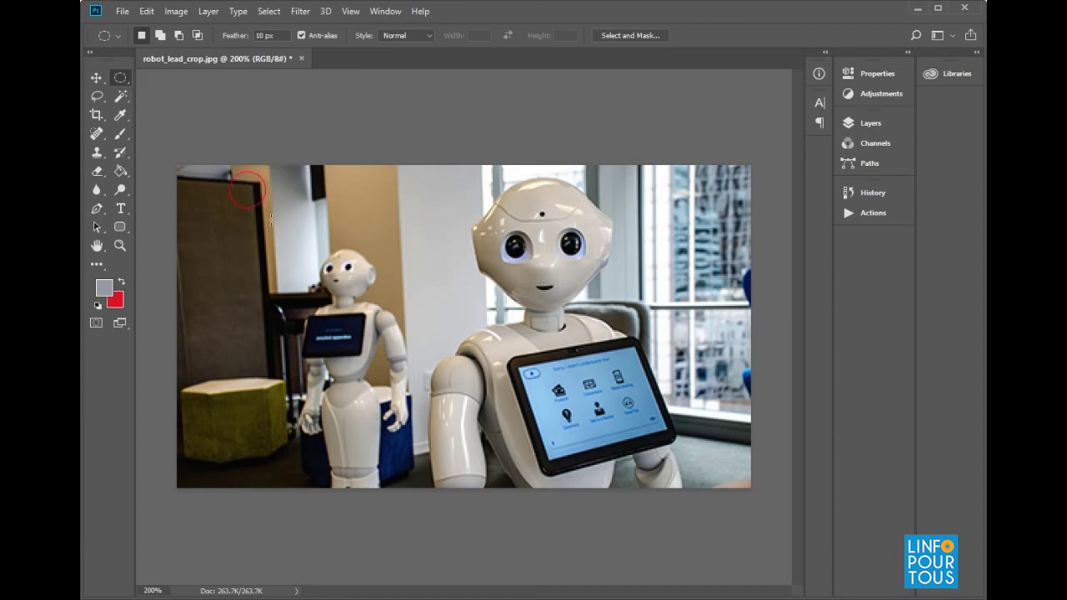
drag(451, 410, 247, 141)
click(247, 140)
- Show the hidden Type tool variants, then open the Lasso tool group
click(122, 208)
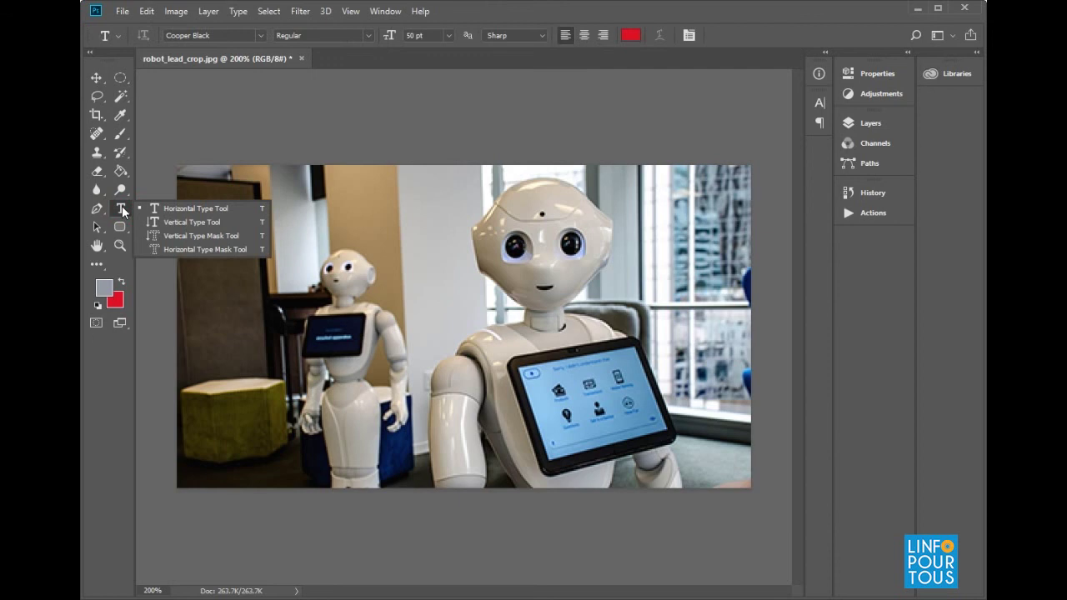
click(121, 207)
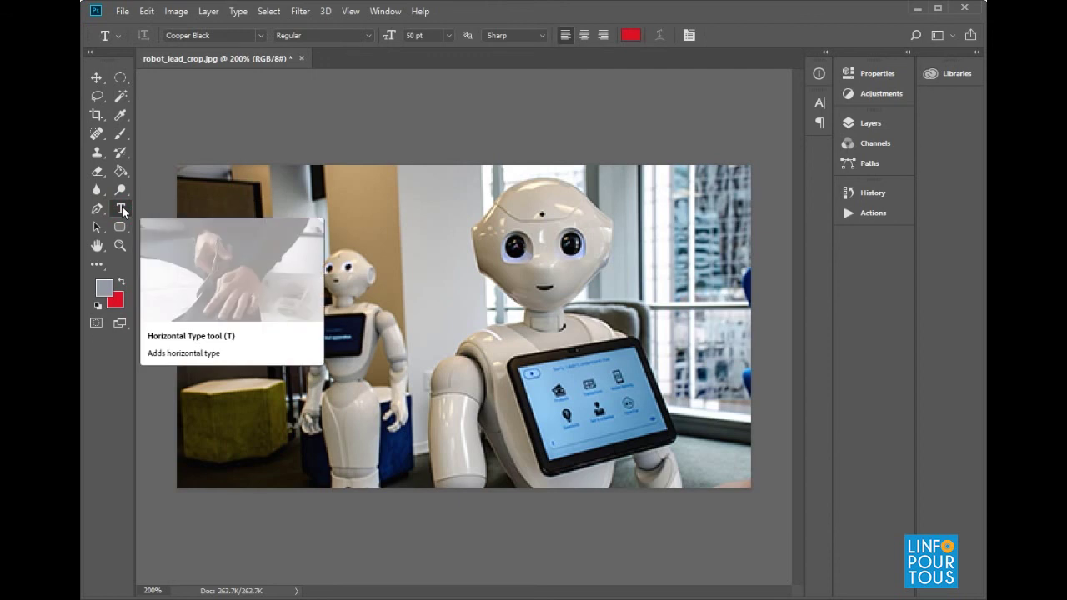
click(97, 97)
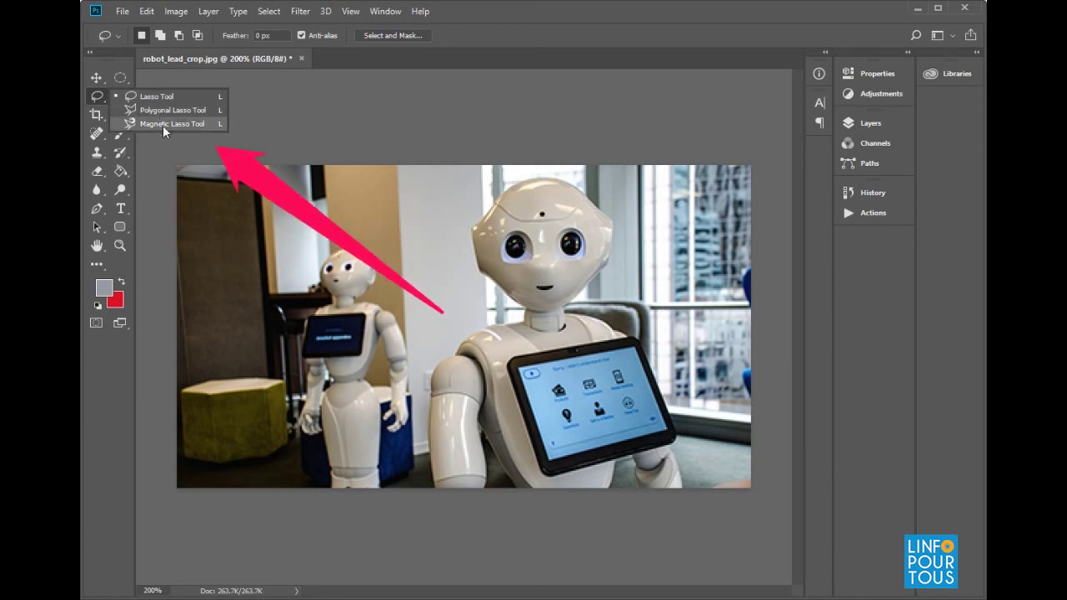
- Close the lasso flyout, zoom in to pixel level, then back out to 300%
click(265, 125)
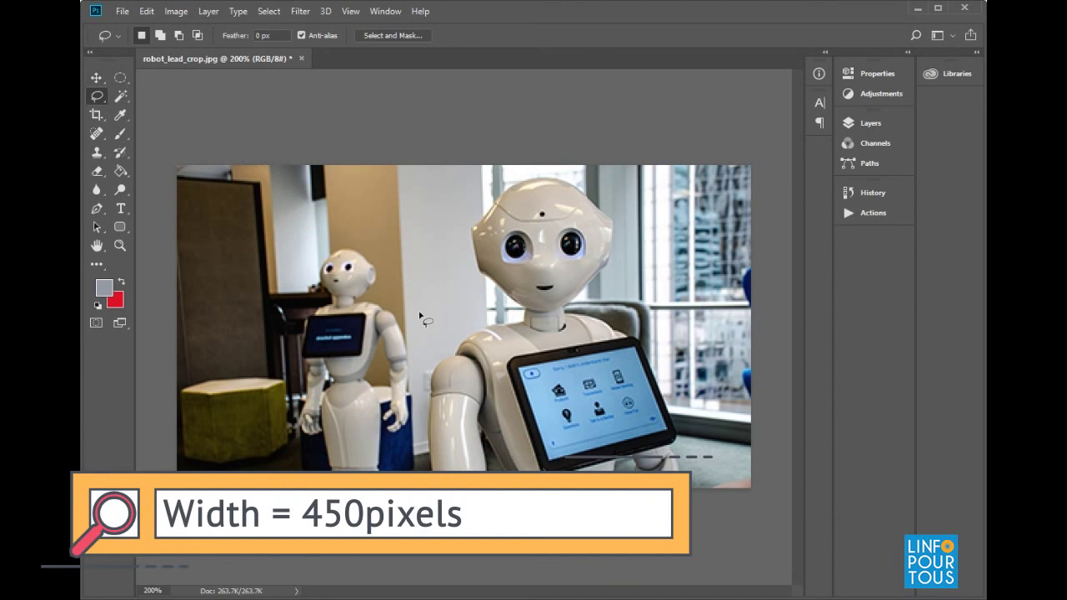
key(ctrl+plus)
key(ctrl+plus)
key(ctrl+plus)
key(ctrl+plus)
key(ctrl+plus)
key(ctrl+plus)
key(ctrl+plus)
key(ctrl+plus)
key(ctrl+plus)
key(ctrl+plus)
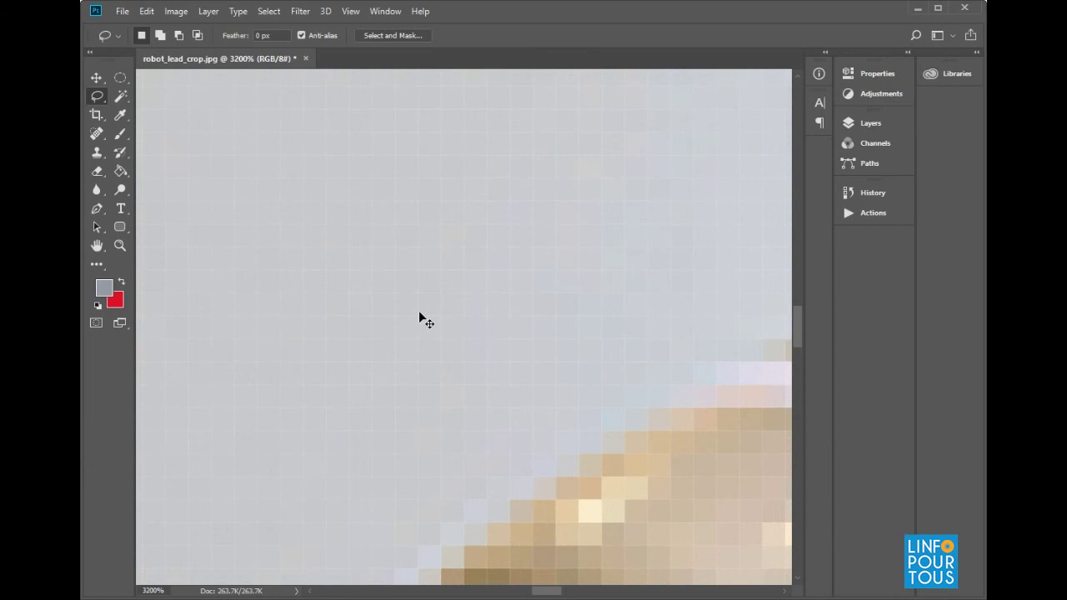
key(ctrl+minus)
key(ctrl+minus)
key(ctrl+minus)
key(ctrl+minus)
key(ctrl+minus)
key(ctrl+minus)
key(ctrl+minus)
key(ctrl+minus)
key(ctrl+minus)
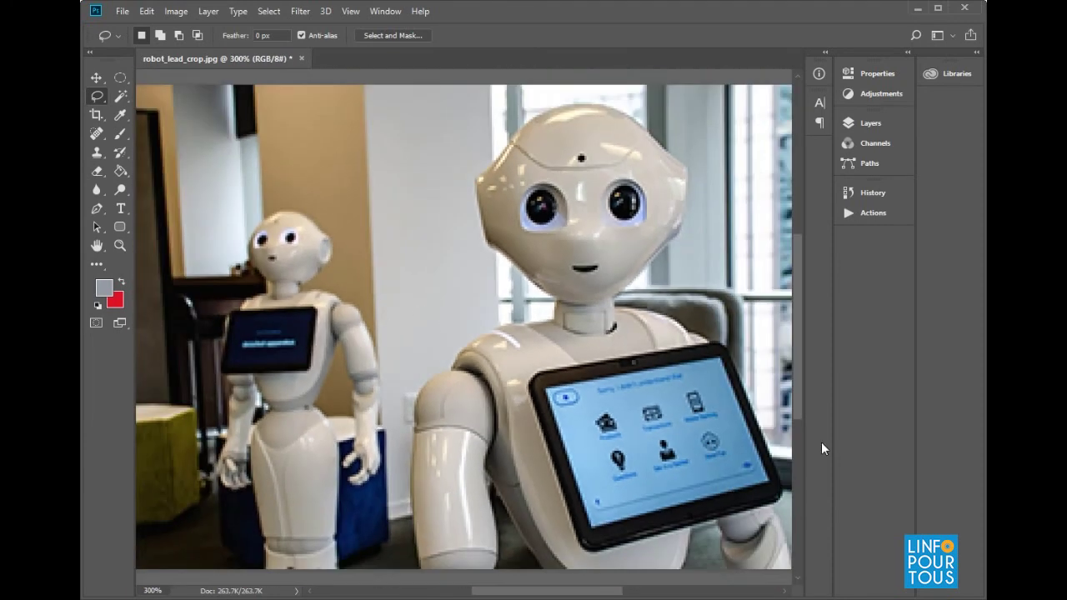